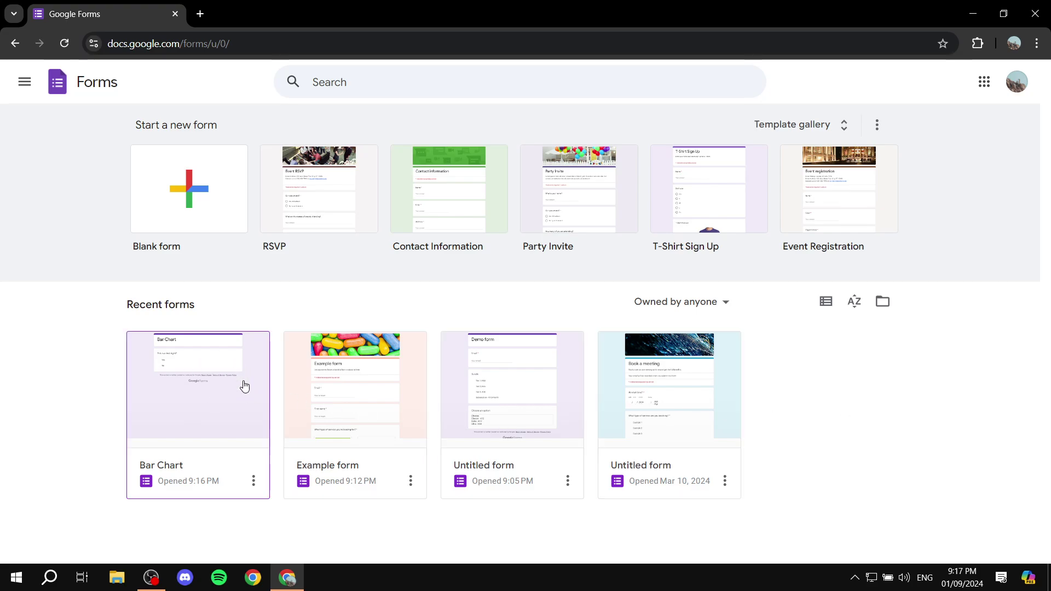
- Open the Bar Chart form, review its Responses pie chart, then return to the Questions view
{"action": "left_click", "coordinate": [206, 371]}
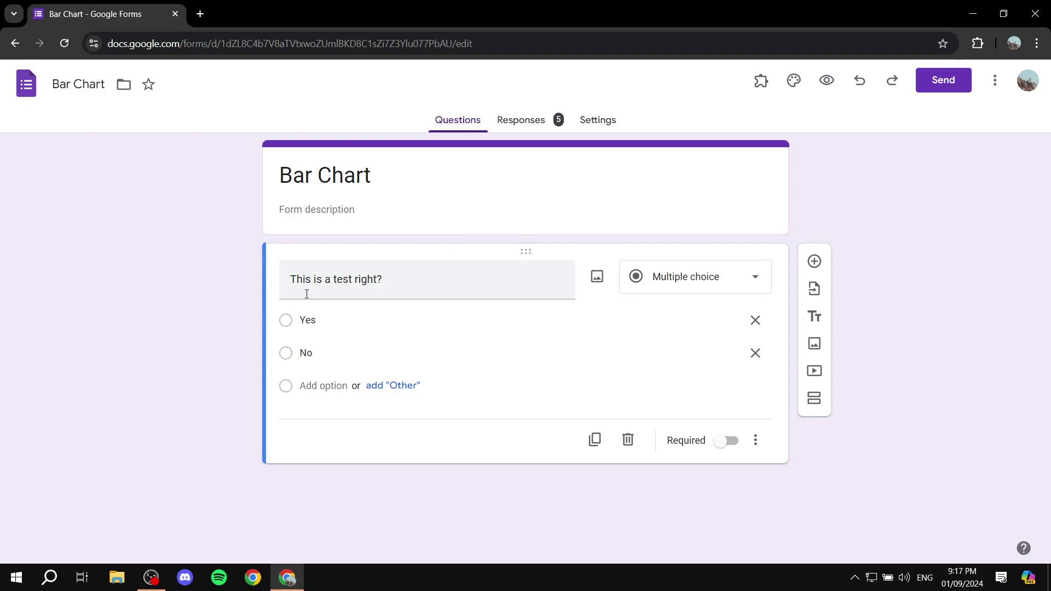
{"action": "left_click", "coordinate": [526, 125]}
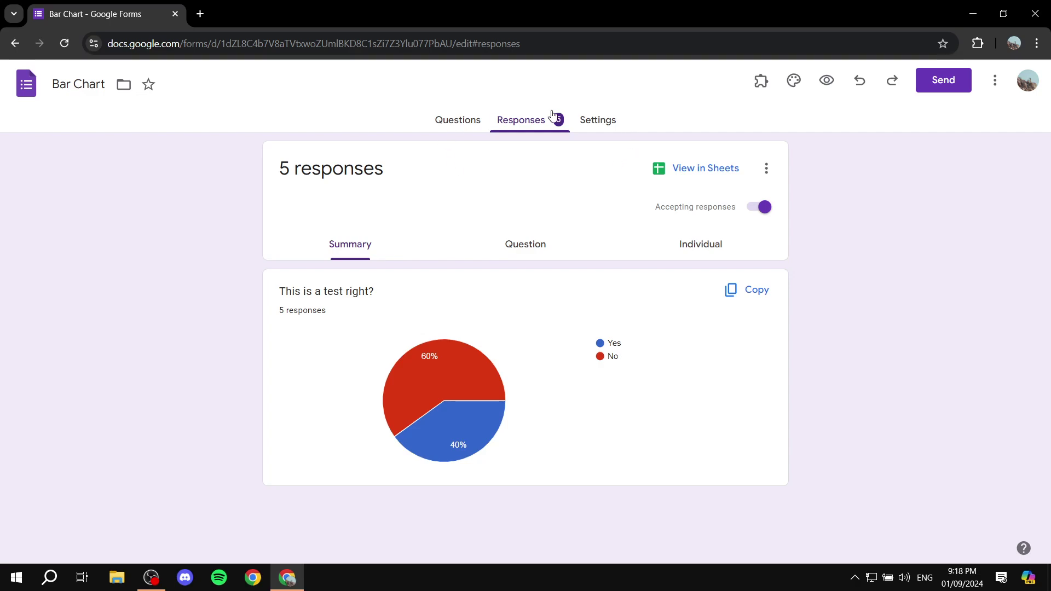
{"action": "left_click", "coordinate": [473, 124]}
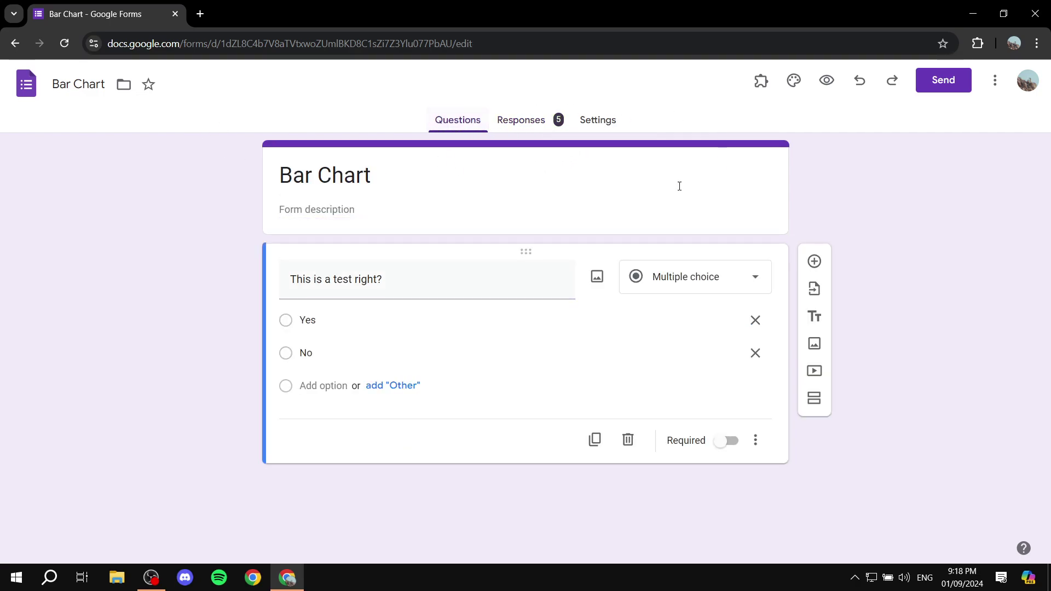
- Open the form's responses spreadsheet and delete its default pie chart
{"action": "left_click", "coordinate": [531, 125]}
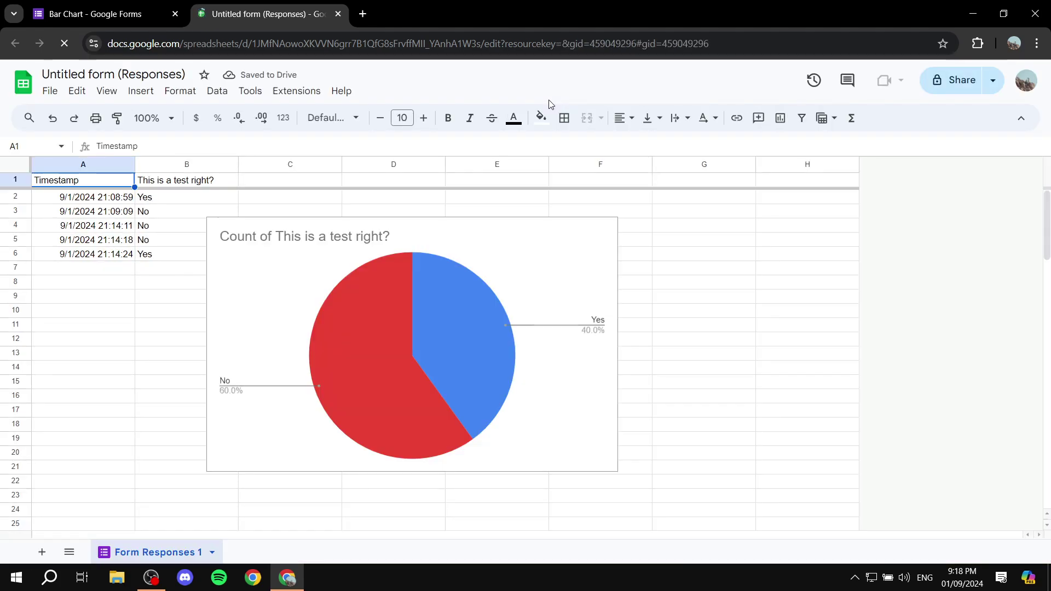
{"action": "left_click", "coordinate": [566, 280]}
{"action": "key", "text": "Delete"}
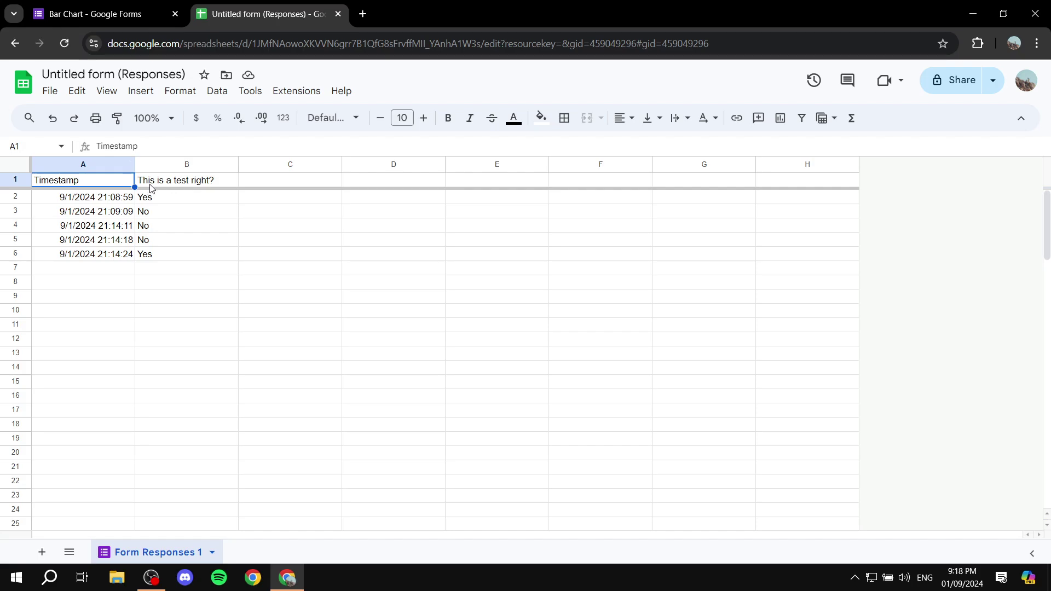
- Insert a chart of the Yes/No answers in B1:B6 and shift it slightly right
{"action": "left_click_drag", "start_coordinate": [167, 182], "coordinate": [166, 257]}
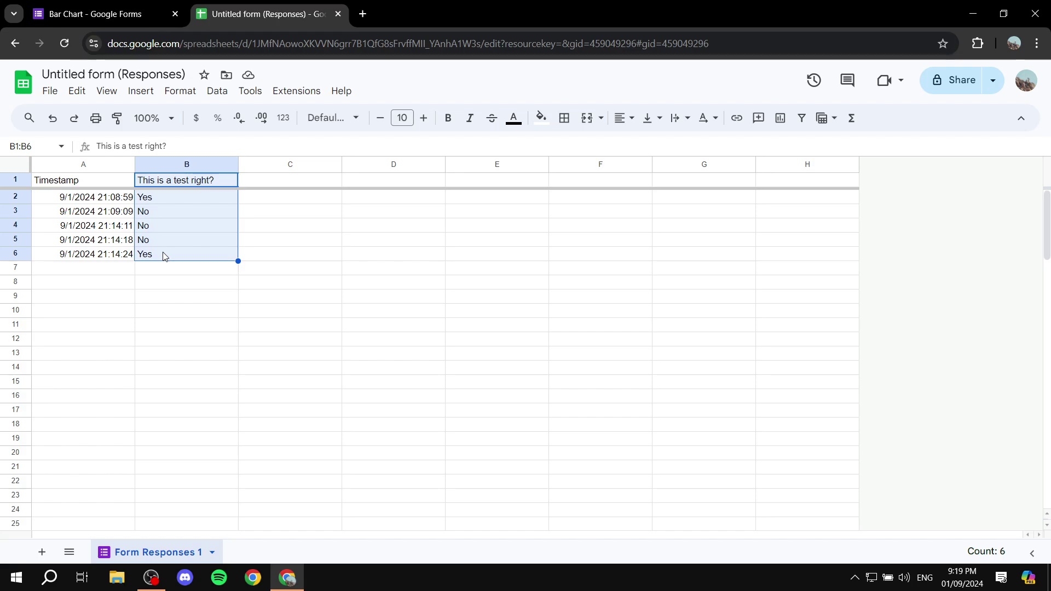
{"action": "left_click", "coordinate": [145, 93]}
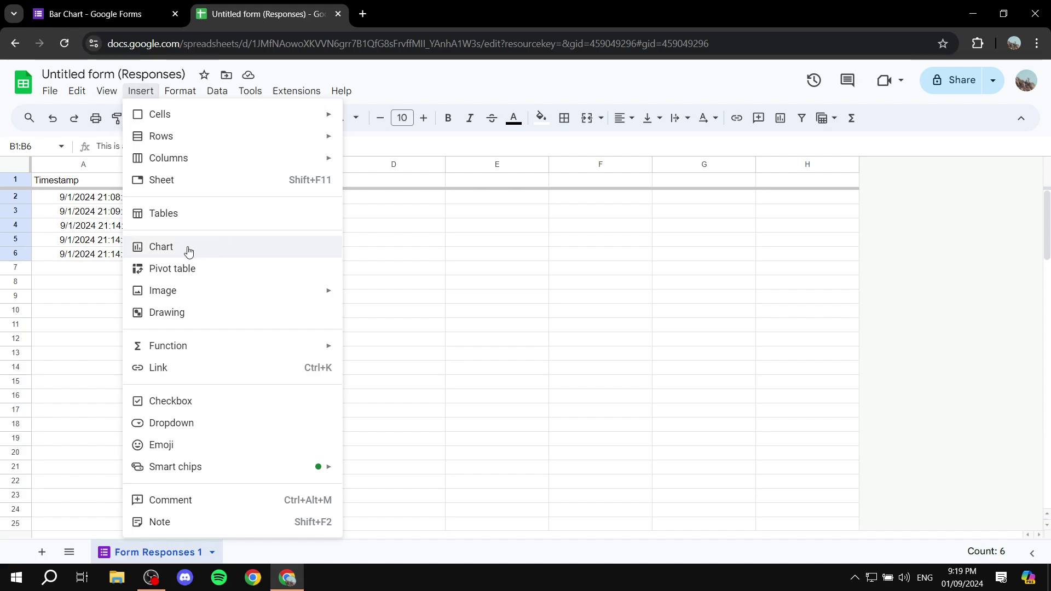
{"action": "left_click", "coordinate": [168, 248]}
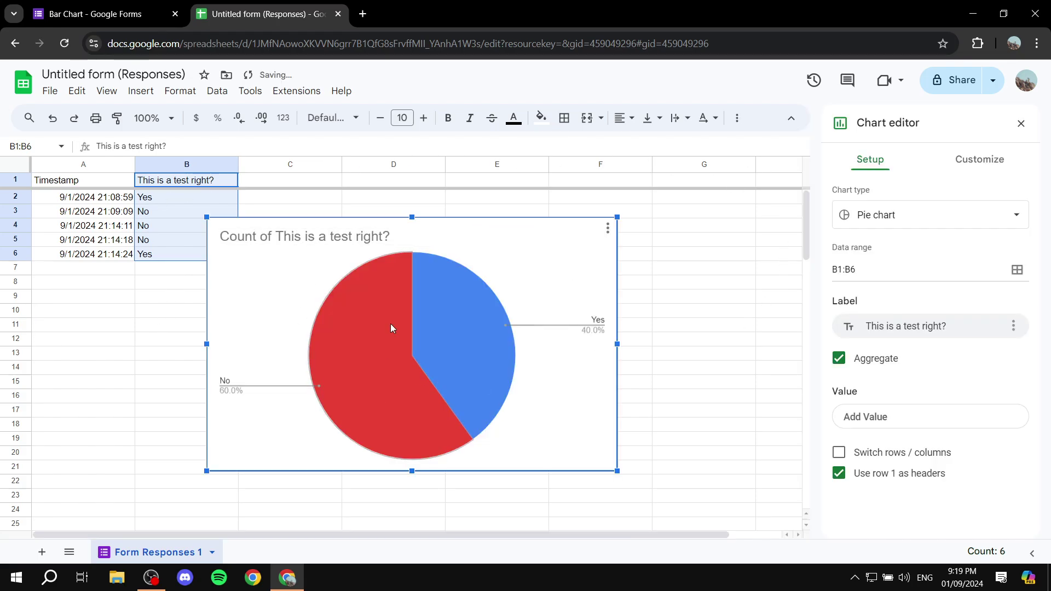
{"action": "left_click_drag", "start_coordinate": [446, 268], "coordinate": [507, 272]}
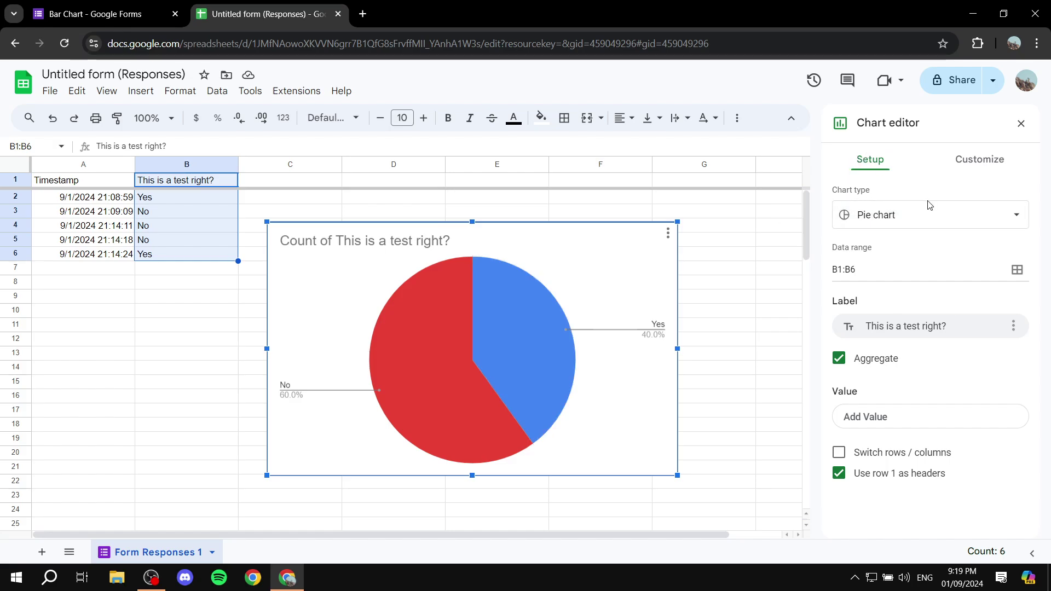
- Change the answer chart to a horizontal Bar chart and move it further right
{"action": "left_click", "coordinate": [966, 216]}
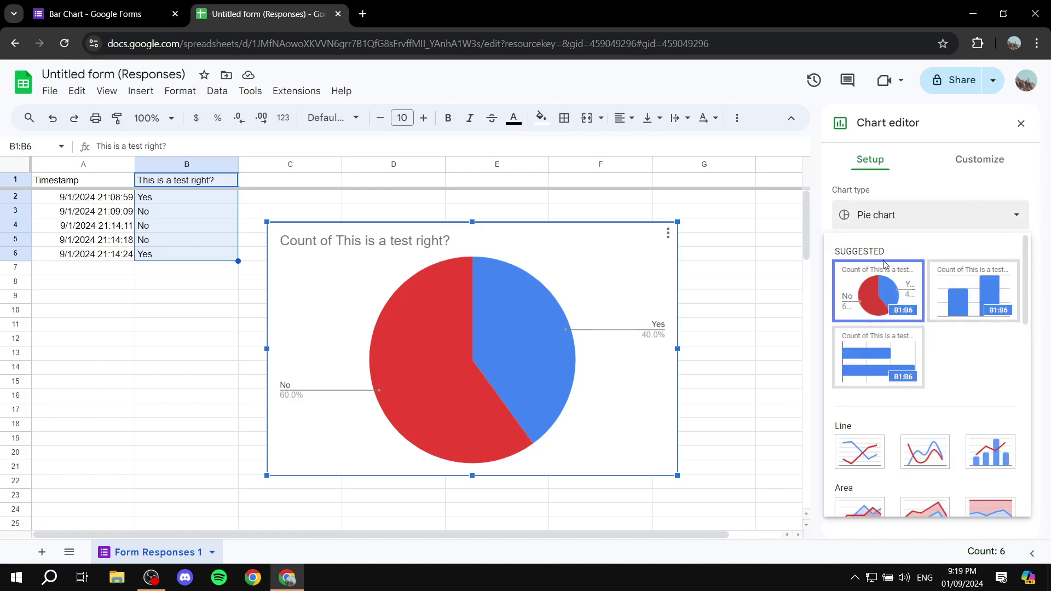
{"action": "scroll", "coordinate": [936, 307], "scroll_direction": "down", "scroll_amount": 5}
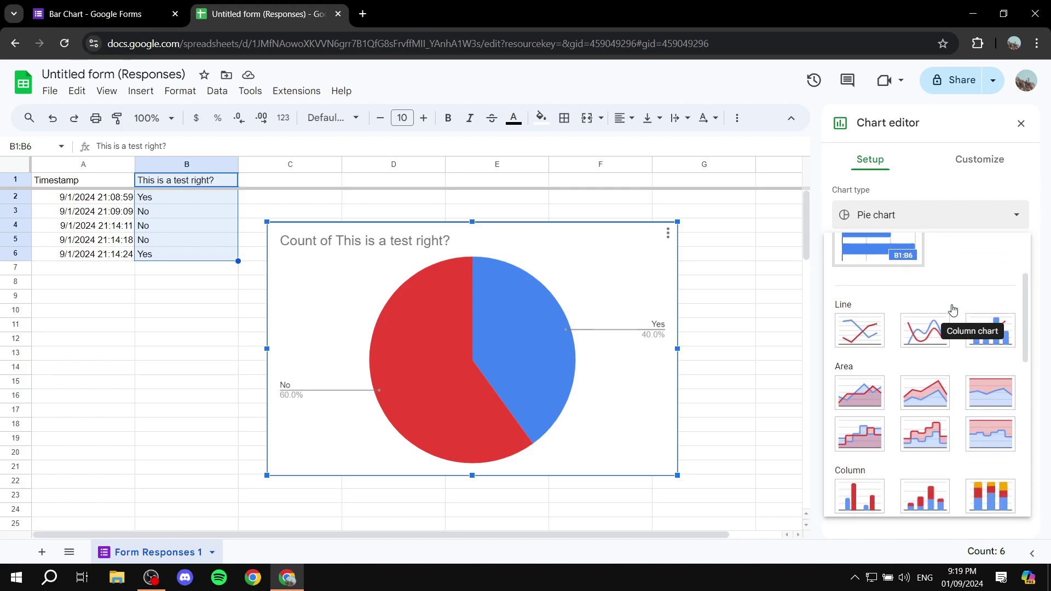
{"action": "scroll", "coordinate": [944, 300], "scroll_direction": "down", "scroll_amount": 1}
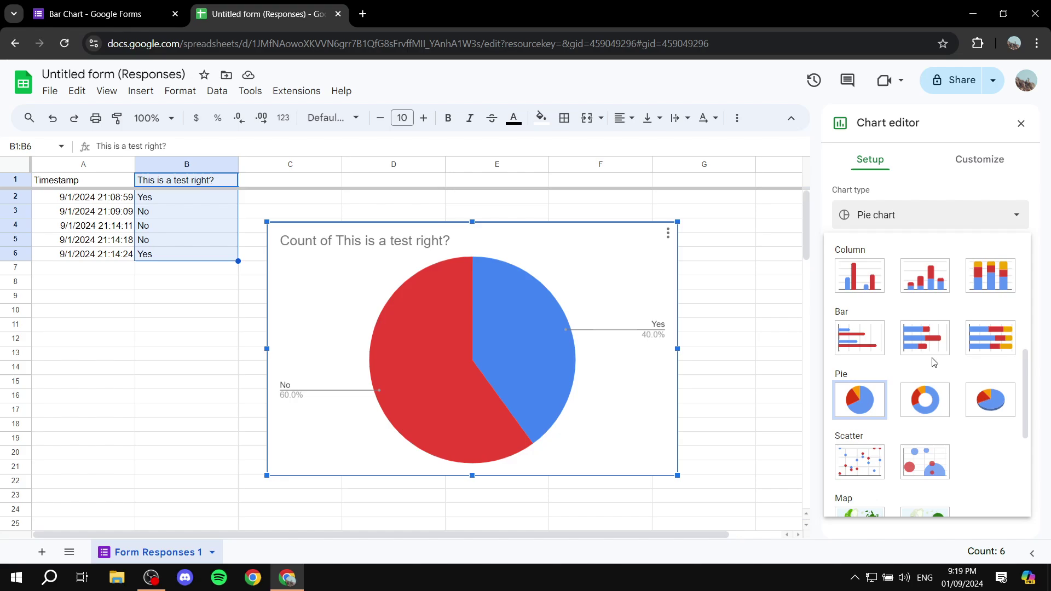
{"action": "left_click", "coordinate": [871, 342]}
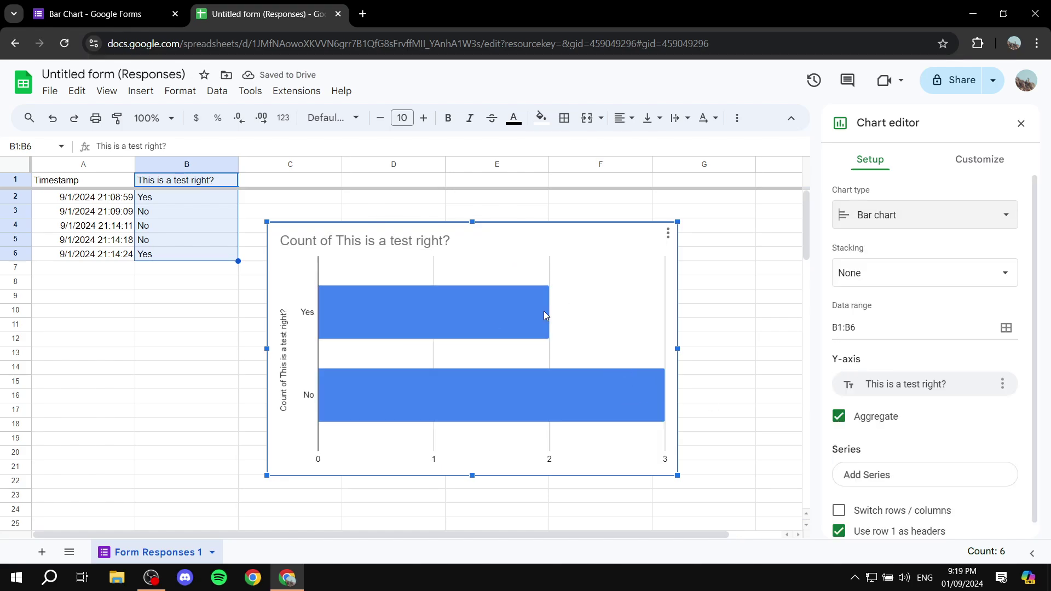
{"action": "left_click_drag", "start_coordinate": [584, 232], "coordinate": [716, 227]}
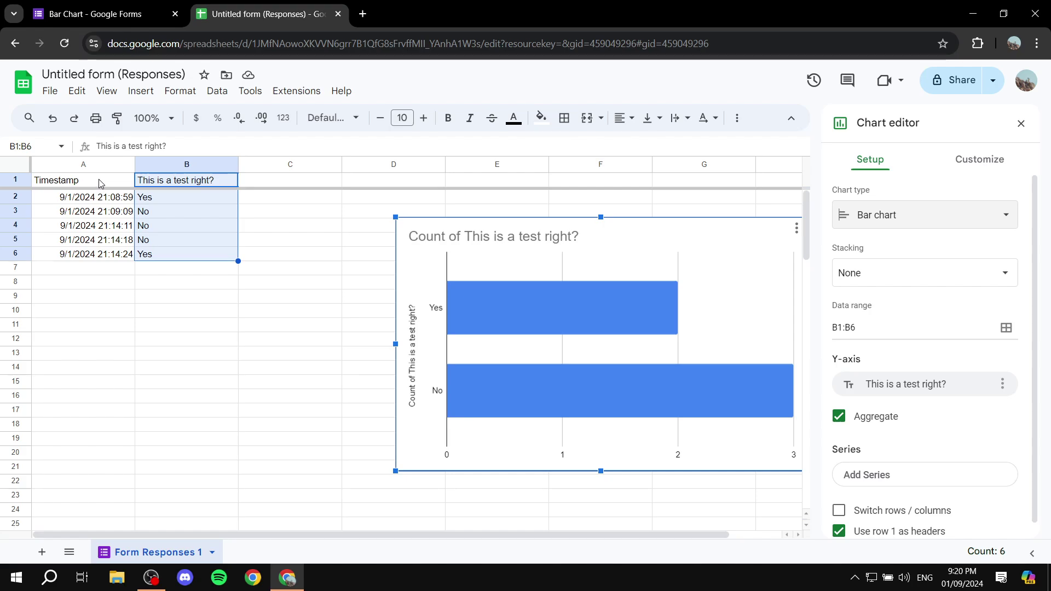
- Insert a chart of the Timestamp values in A1:A6, moving it off the bar chart
{"action": "left_click_drag", "start_coordinate": [100, 183], "coordinate": [95, 257]}
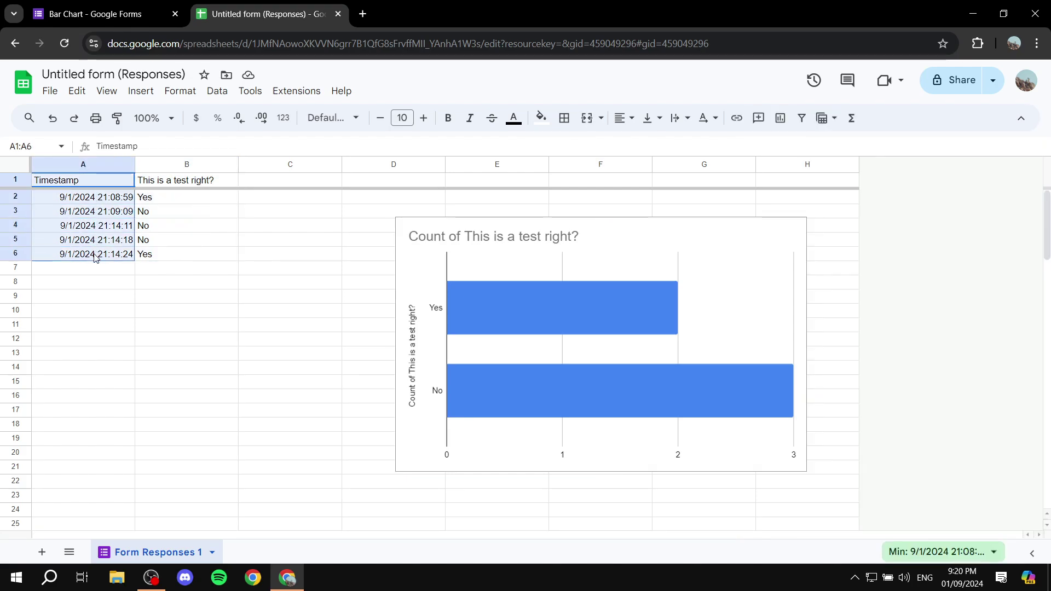
{"action": "left_click", "coordinate": [140, 90]}
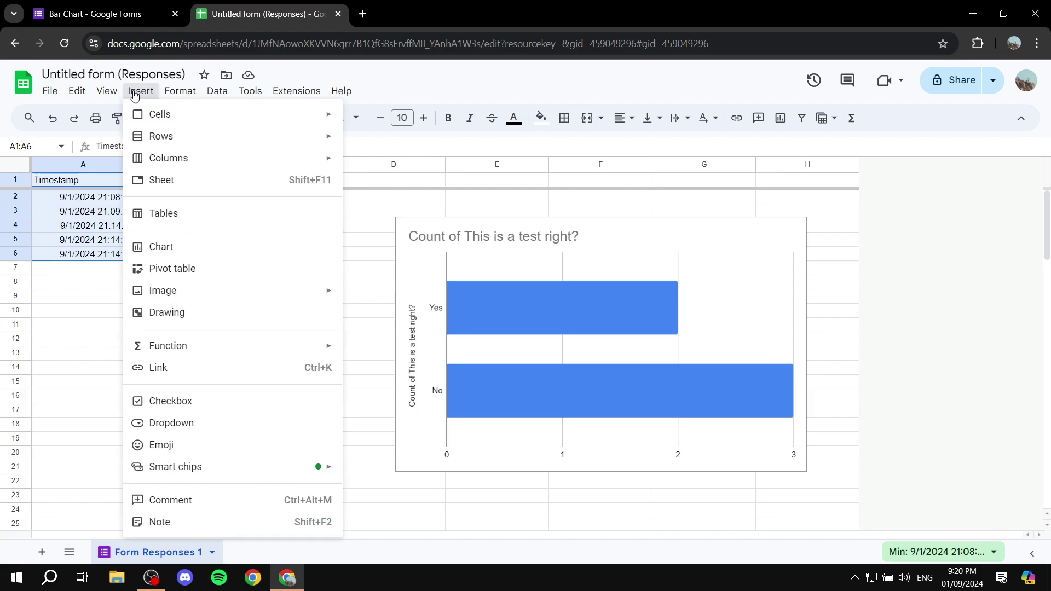
{"action": "left_click", "coordinate": [159, 246]}
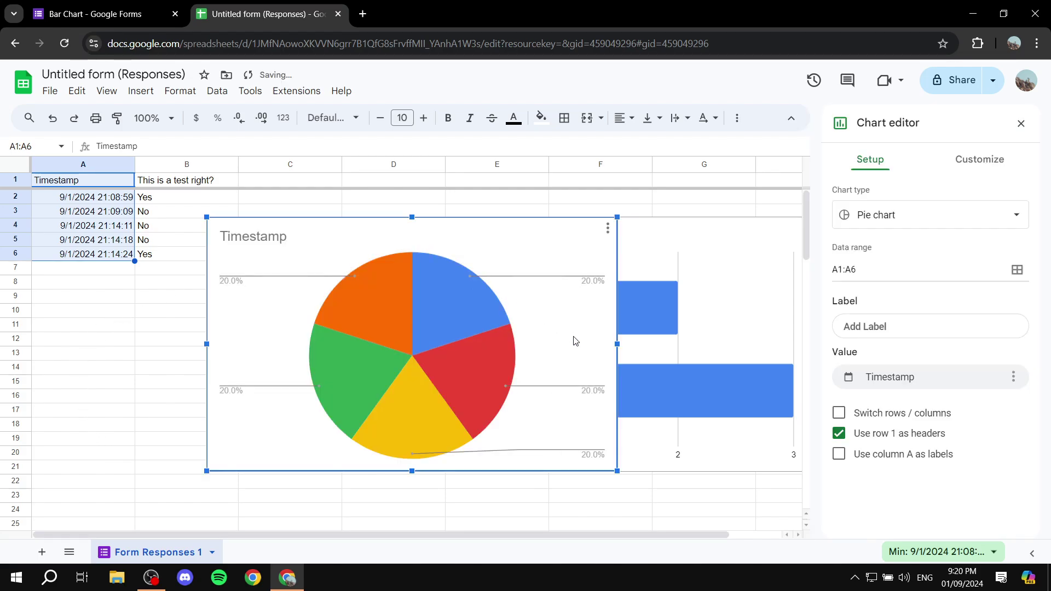
{"action": "left_click_drag", "start_coordinate": [486, 244], "coordinate": [392, 250]}
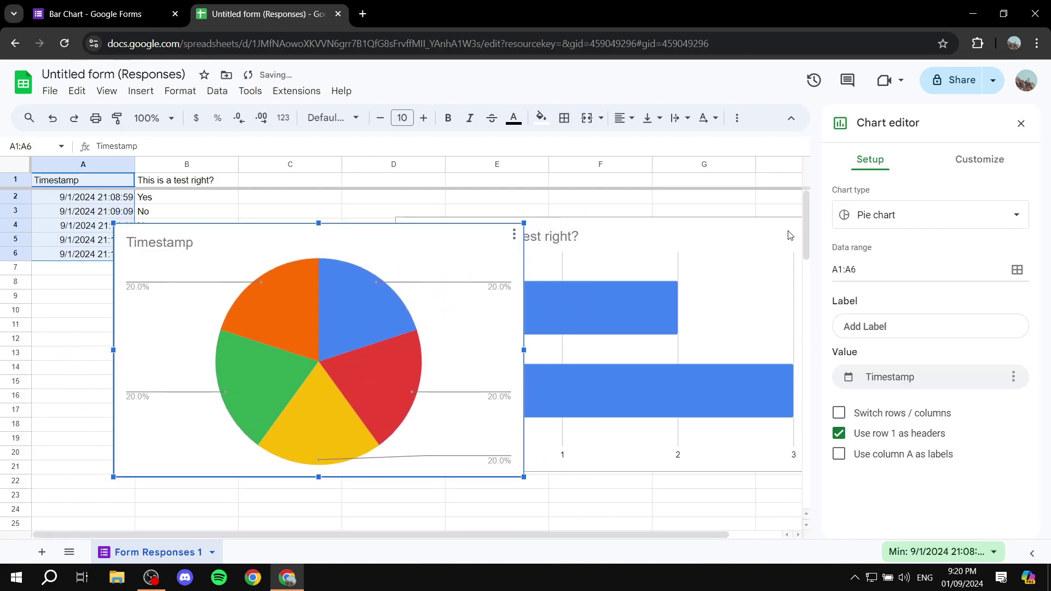
- Change the Timestamp chart to a Stacked bar chart and move it to the lower left
{"action": "left_click", "coordinate": [955, 214]}
{"action": "scroll", "coordinate": [992, 338], "scroll_direction": "down", "scroll_amount": 2}
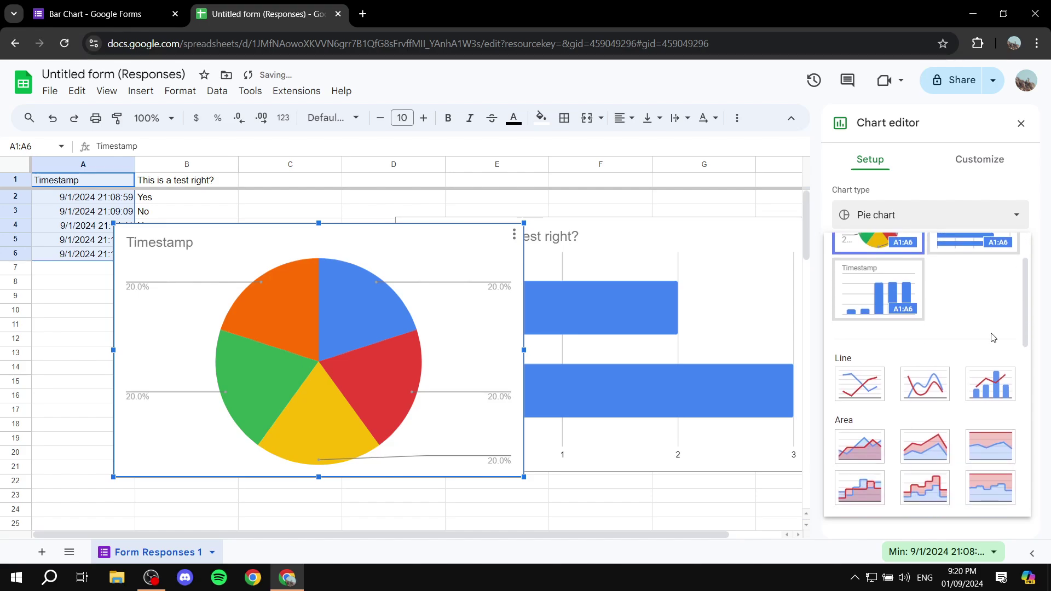
{"action": "scroll", "coordinate": [992, 338], "scroll_direction": "down", "scroll_amount": 5}
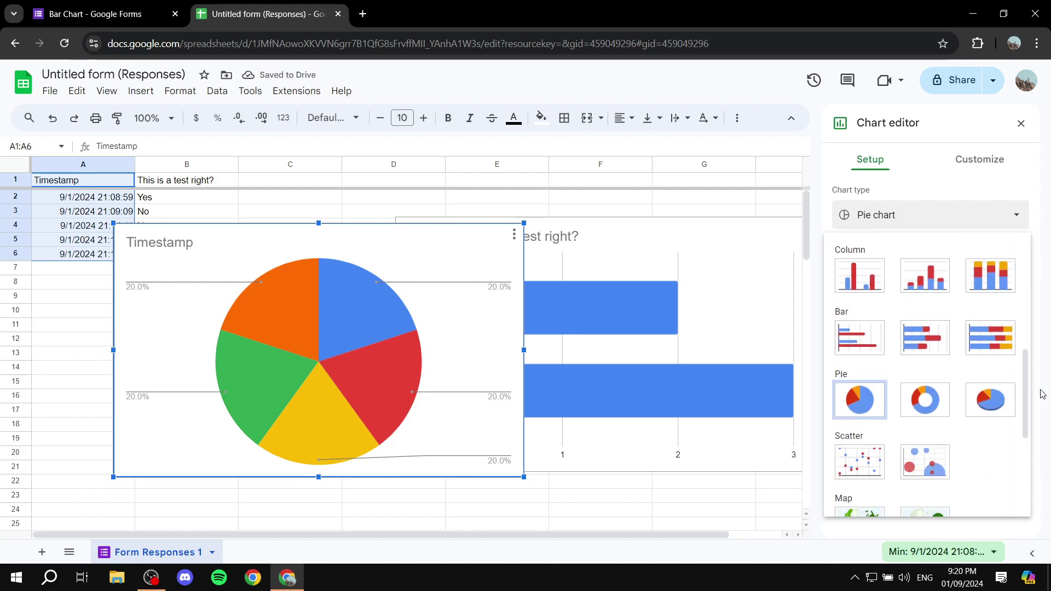
{"action": "left_click", "coordinate": [925, 338]}
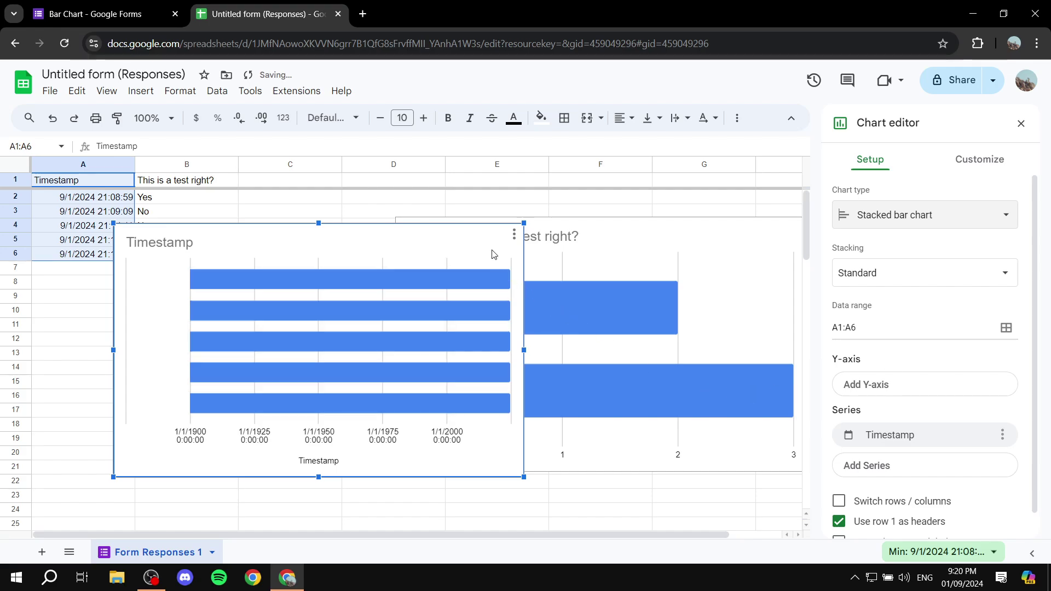
{"action": "left_click_drag", "start_coordinate": [469, 232], "coordinate": [337, 249]}
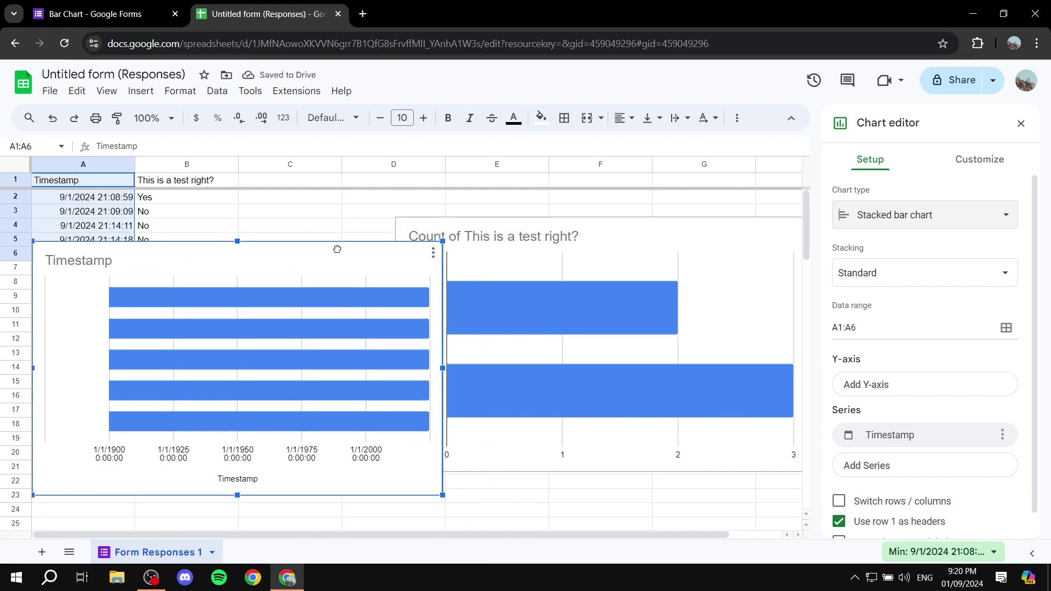
- Align the answer chart beside the Timestamp chart, then return to the form's responses
{"action": "left_click", "coordinate": [725, 241]}
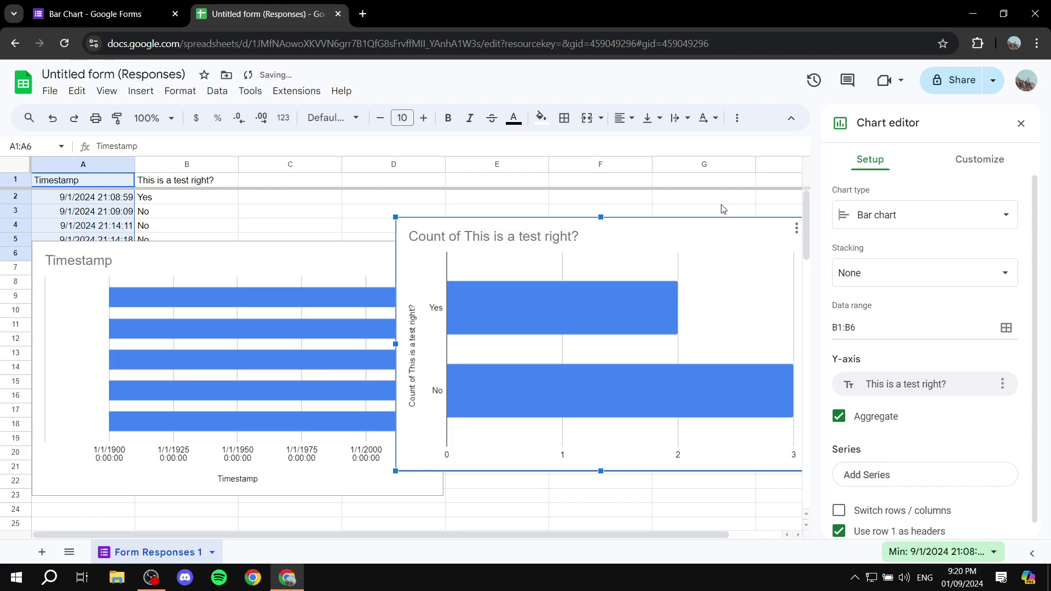
{"action": "left_click", "coordinate": [722, 199]}
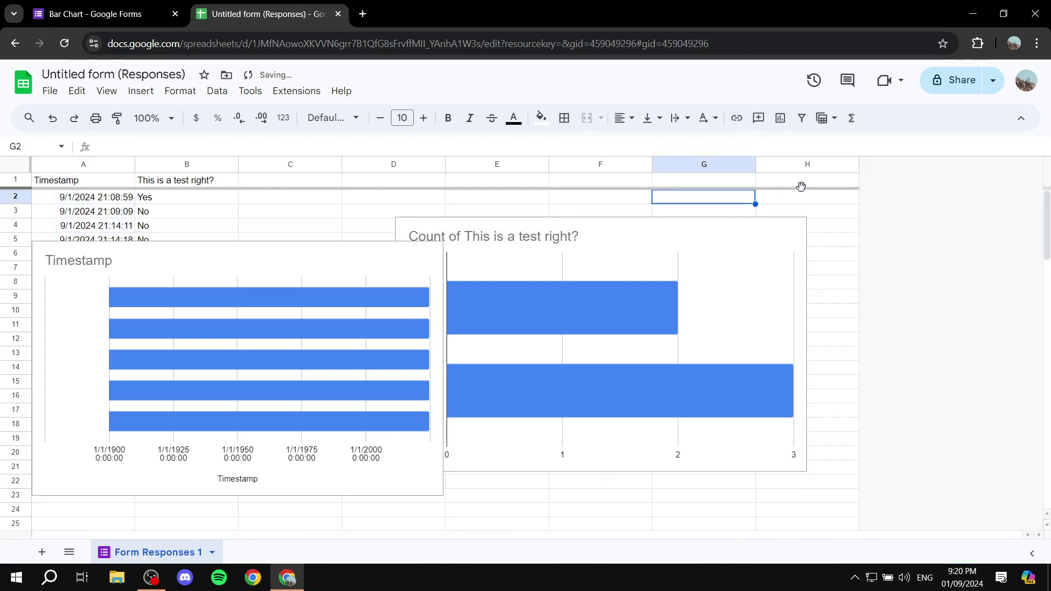
{"action": "left_click", "coordinate": [736, 230]}
{"action": "left_click_drag", "start_coordinate": [727, 230], "coordinate": [779, 243]}
{"action": "left_click_drag", "start_coordinate": [875, 245], "coordinate": [879, 255]}
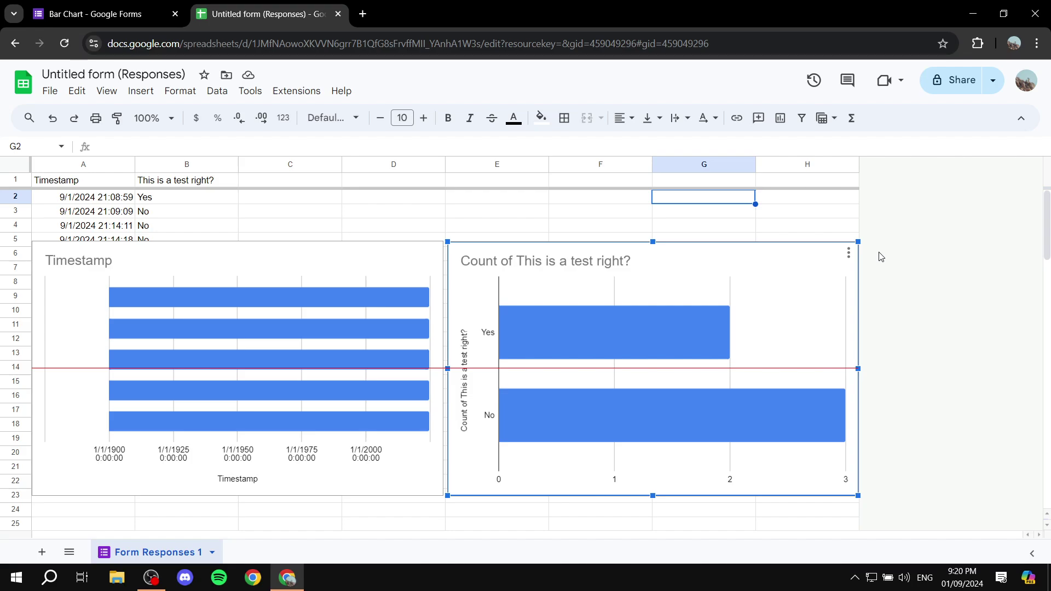
{"action": "left_click", "coordinate": [353, 296]}
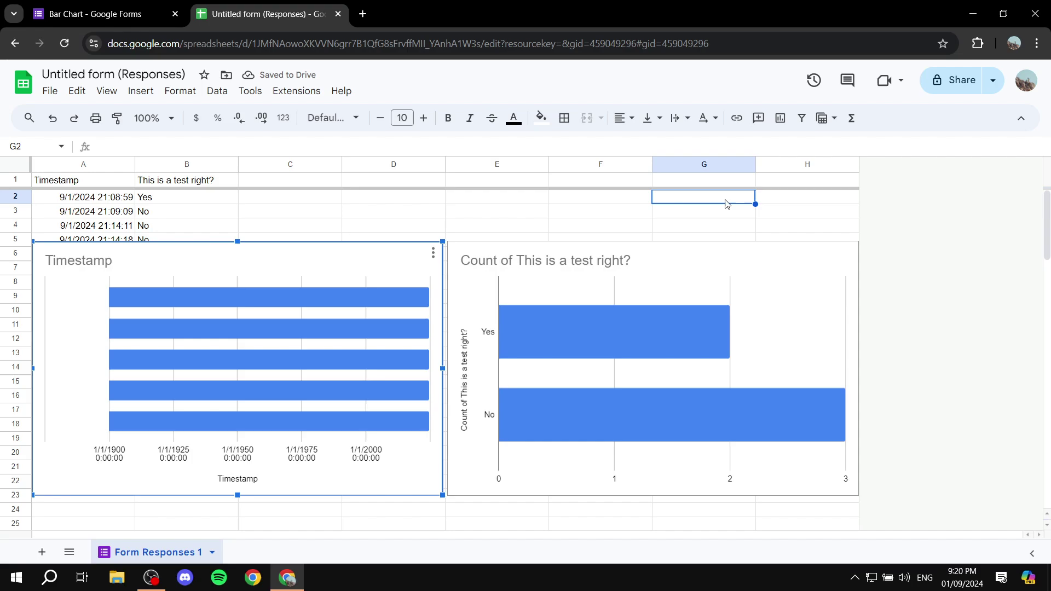
{"action": "left_click", "coordinate": [111, 7]}
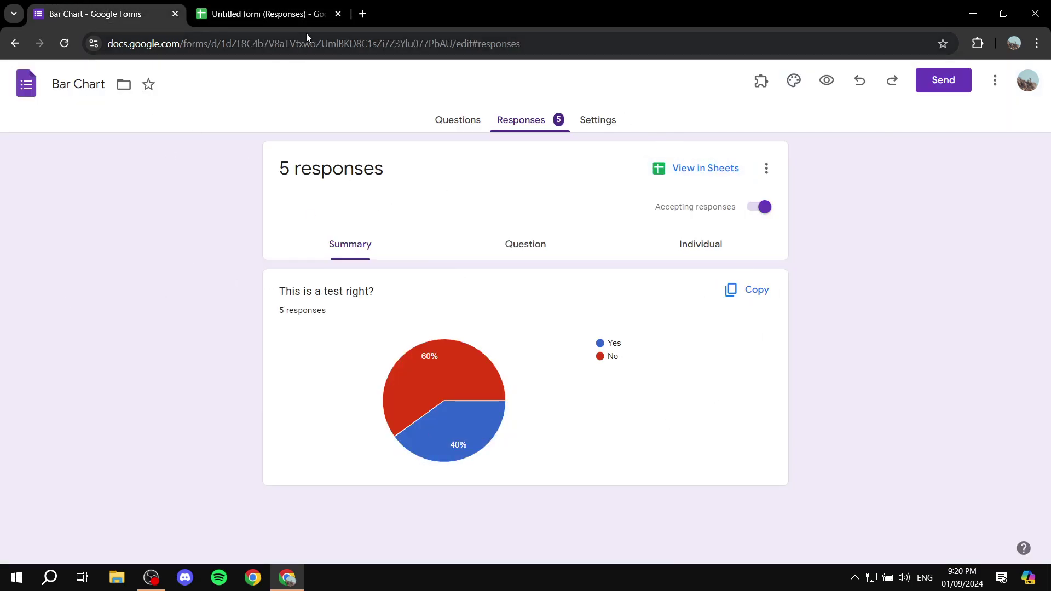
- Switch to the responses spreadsheet tab and back to the form's responses tab
{"action": "left_click", "coordinate": [262, 9]}
{"action": "key", "text": "ctrl+shift+Tab"}
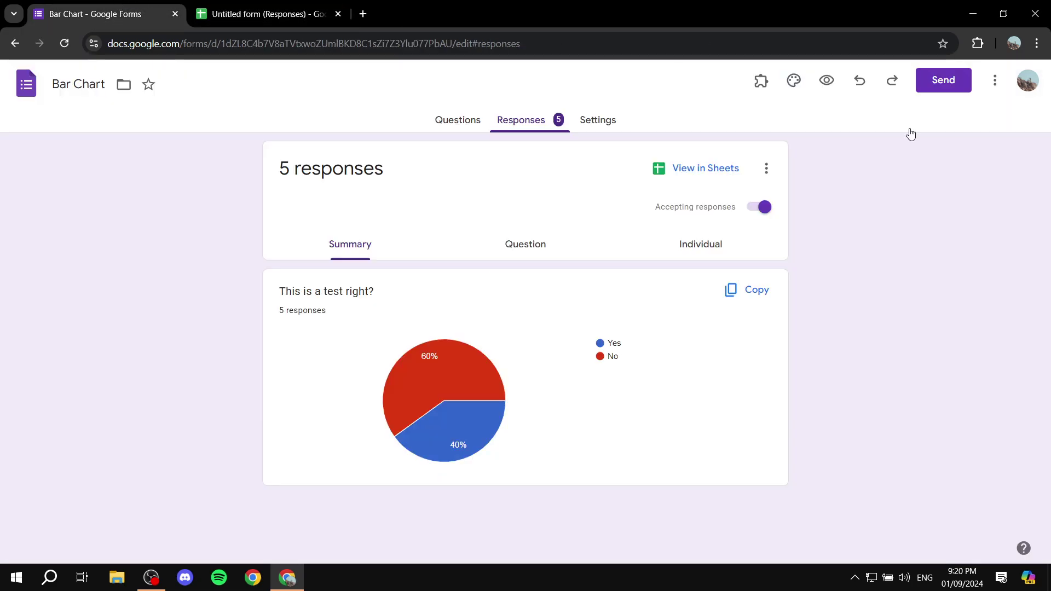